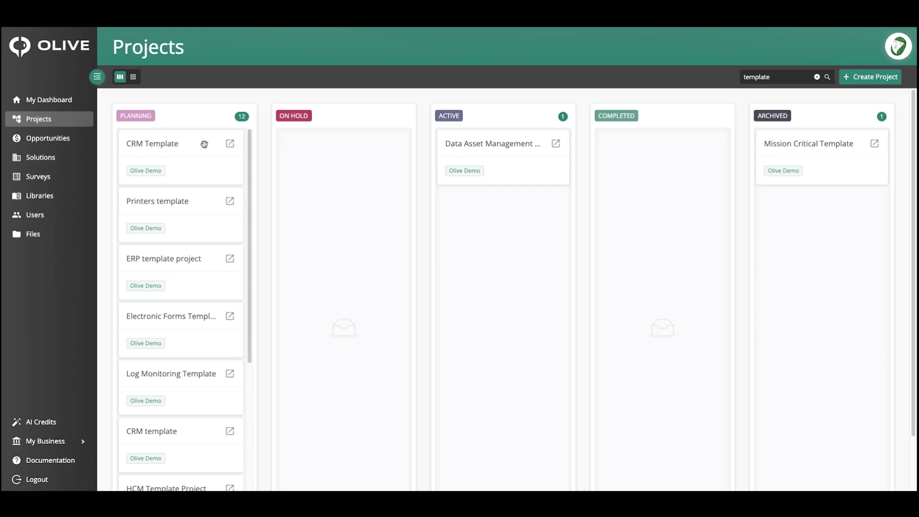
Open the ERP template project and review its requirements, surveys, solutions and solution comparison
{"action": "left_click", "coordinate": [230, 259]}
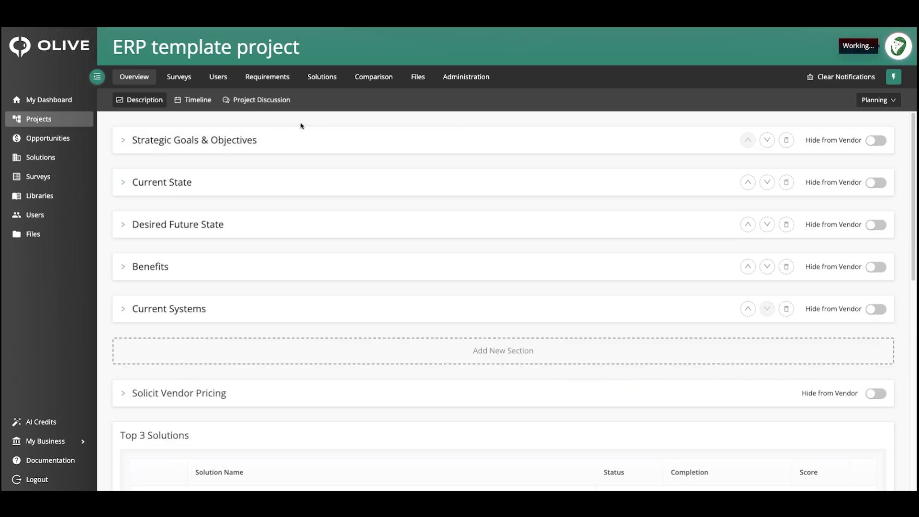
{"action": "left_click", "coordinate": [274, 76]}
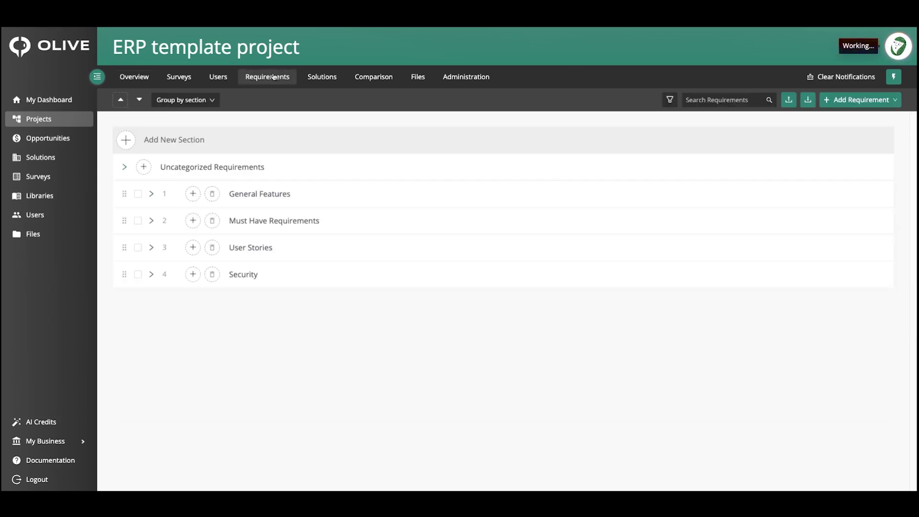
{"action": "left_click", "coordinate": [151, 193]}
{"action": "left_click", "coordinate": [181, 80]}
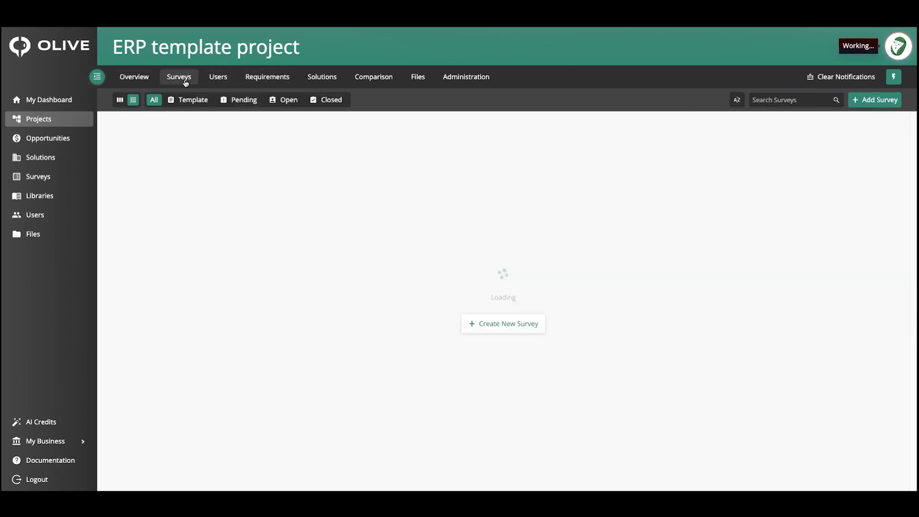
{"action": "left_click", "coordinate": [319, 81]}
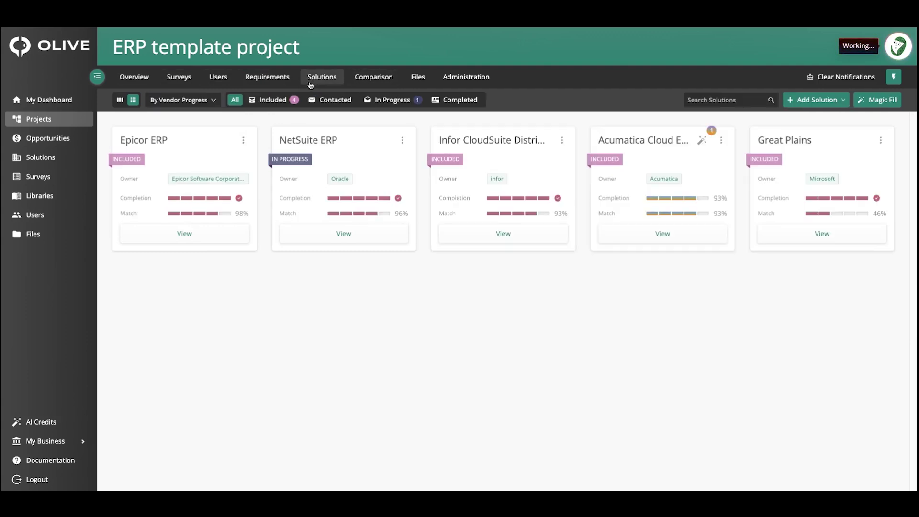
{"action": "left_click", "coordinate": [376, 78]}
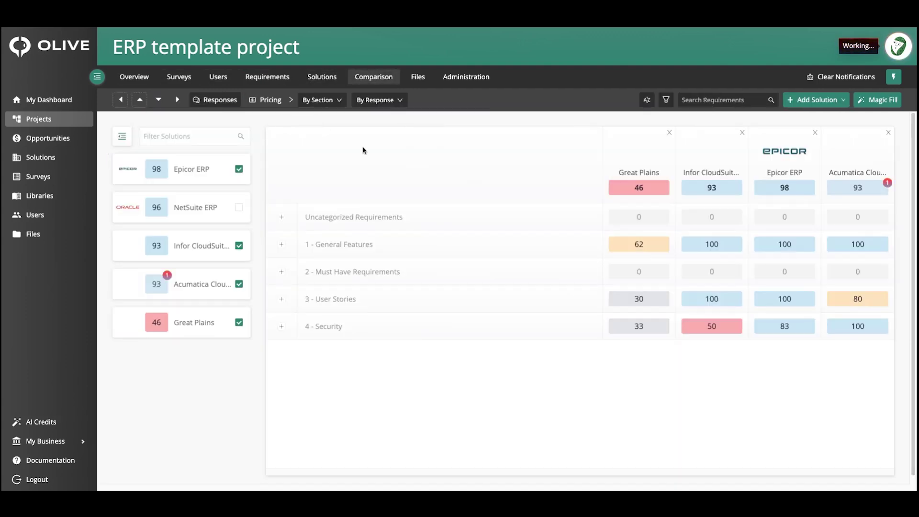
Return to the projects list and search it for "template"
{"action": "left_click", "coordinate": [76, 118]}
{"action": "left_click", "coordinate": [769, 78]}
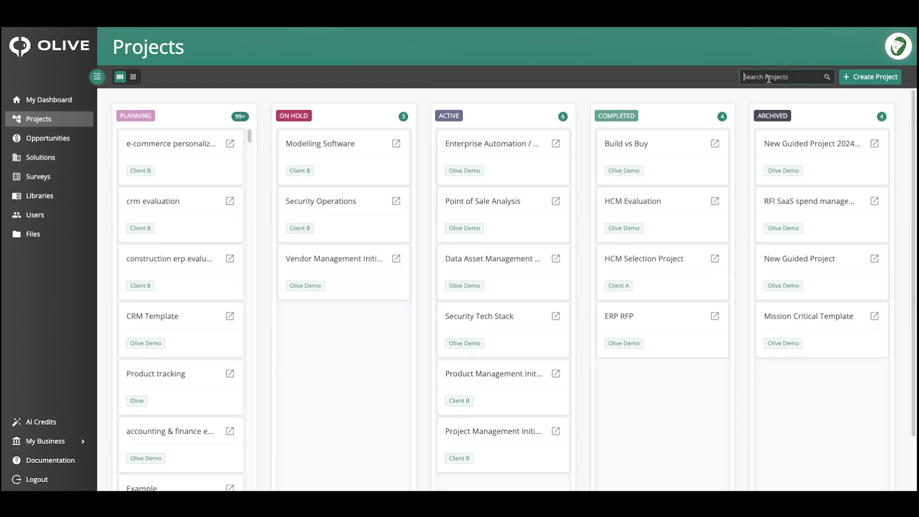
{"action": "type", "text": "te"}
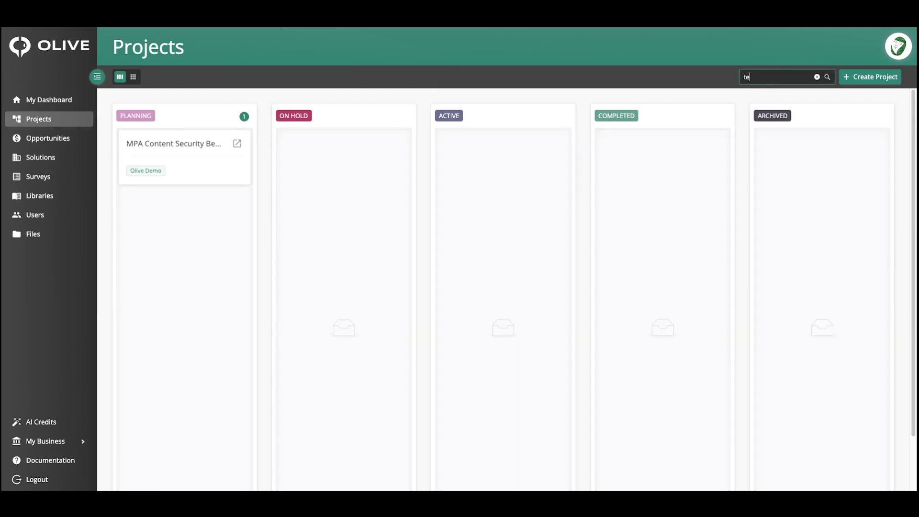
{"action": "type", "text": "mplate"}
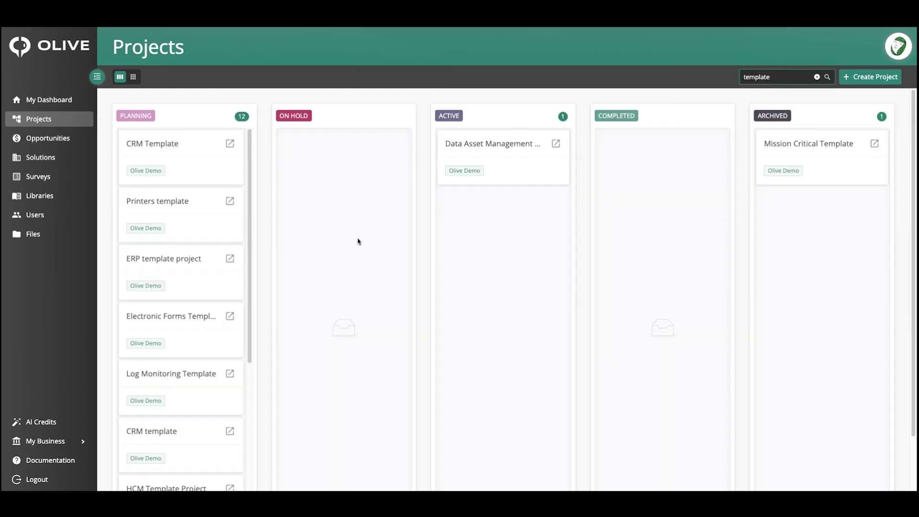
Prepare a clone of the ERP template project excluding ratings, vendor responses and surveys, and close the clone form without cloning
{"action": "left_click", "coordinate": [191, 260]}
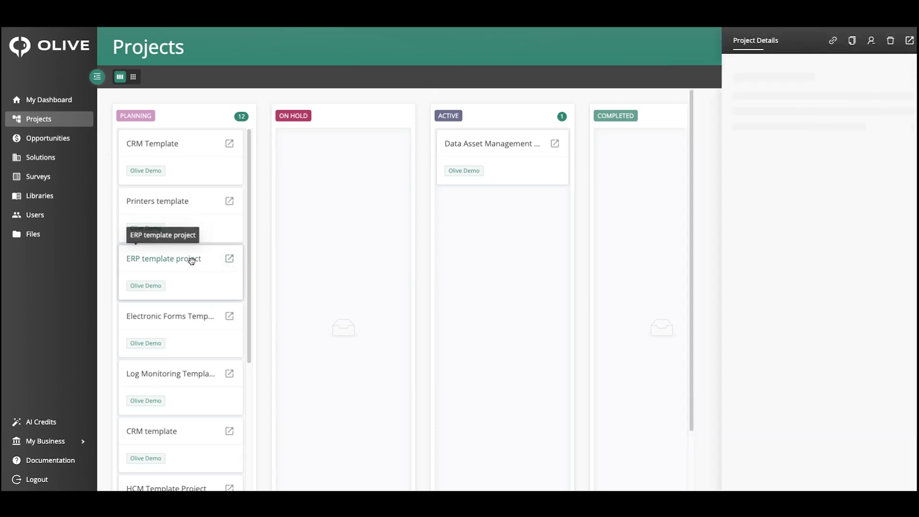
{"action": "left_click", "coordinate": [807, 41]}
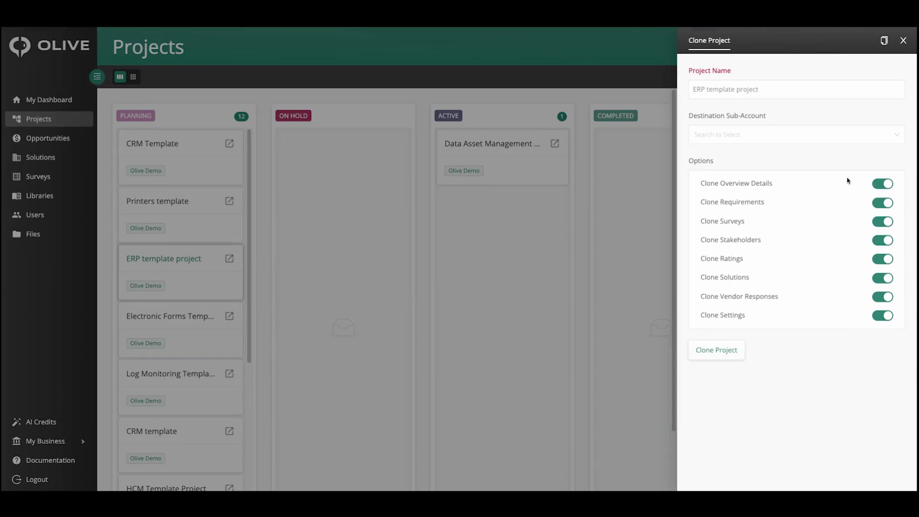
{"action": "left_click", "coordinate": [883, 260]}
{"action": "left_click", "coordinate": [883, 297]}
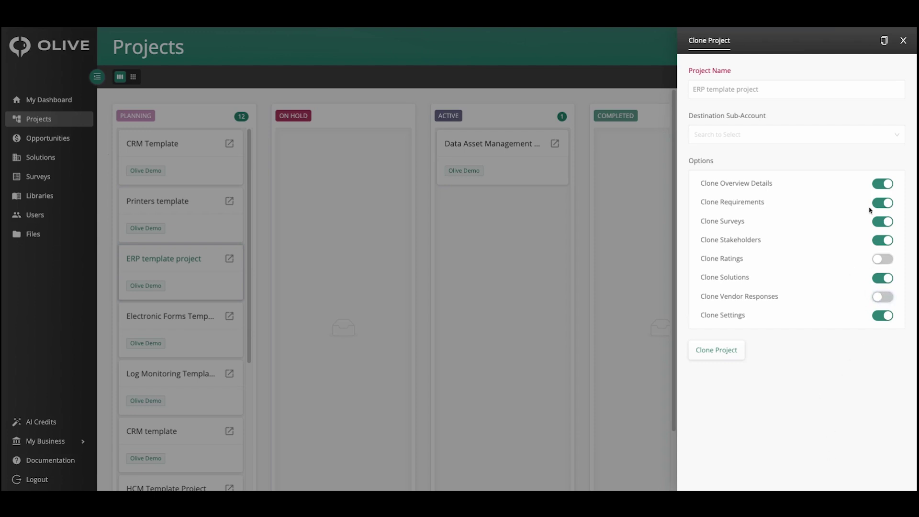
{"action": "left_click", "coordinate": [887, 222]}
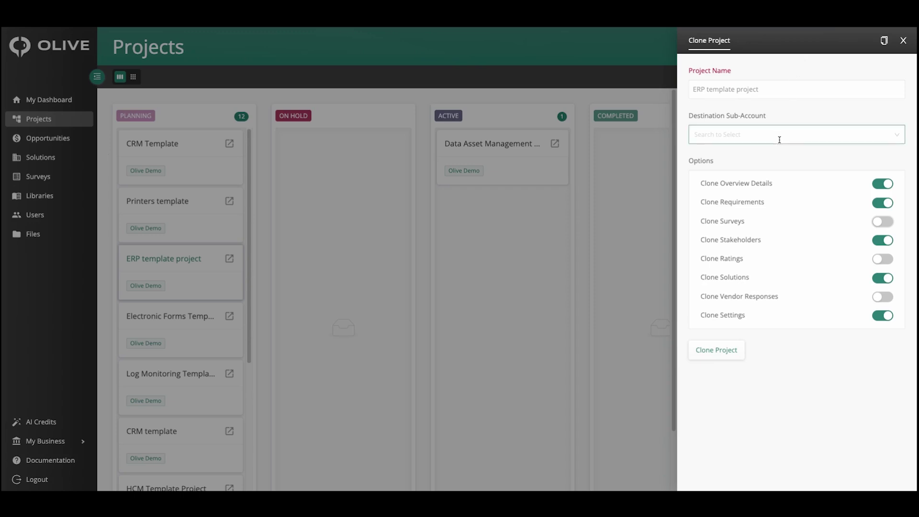
{"action": "left_click", "coordinate": [904, 41]}
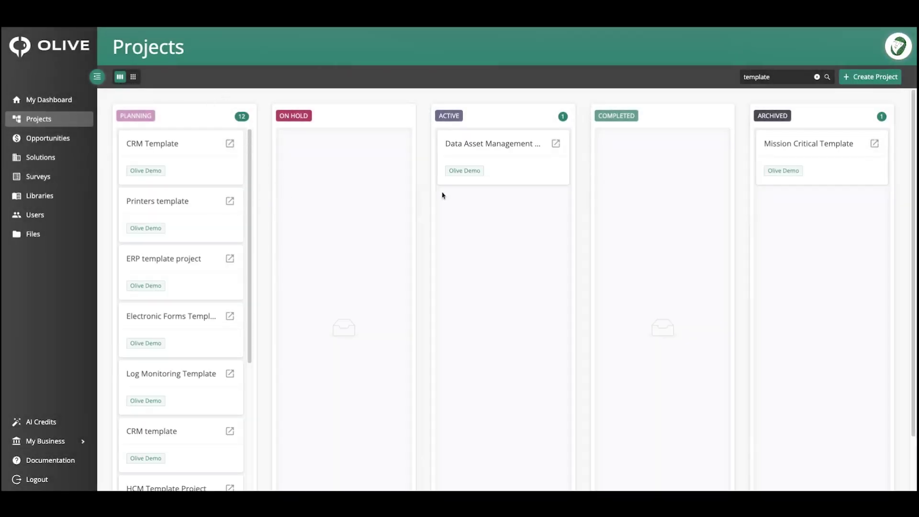
Review the General Marketing Features category in the company's own MArketing Requirements library, and return to the company's library list
{"action": "left_click", "coordinate": [40, 195]}
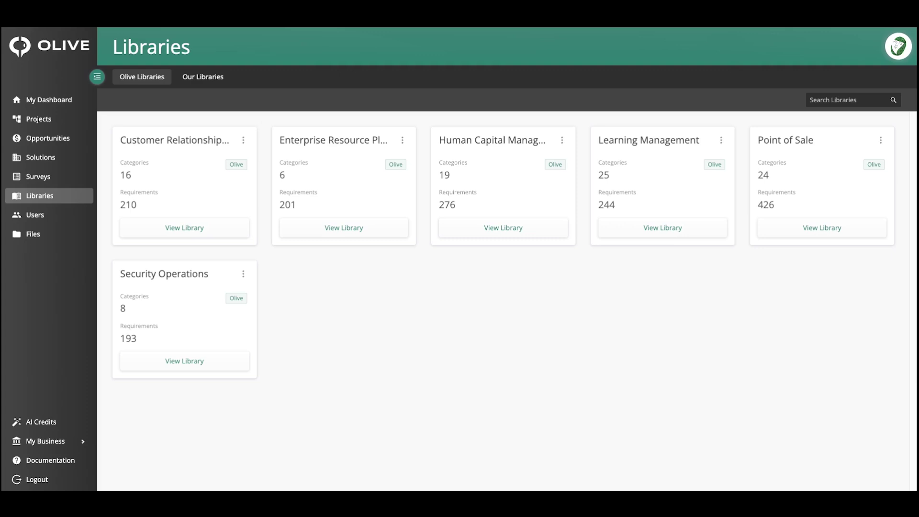
{"action": "left_click", "coordinate": [210, 80]}
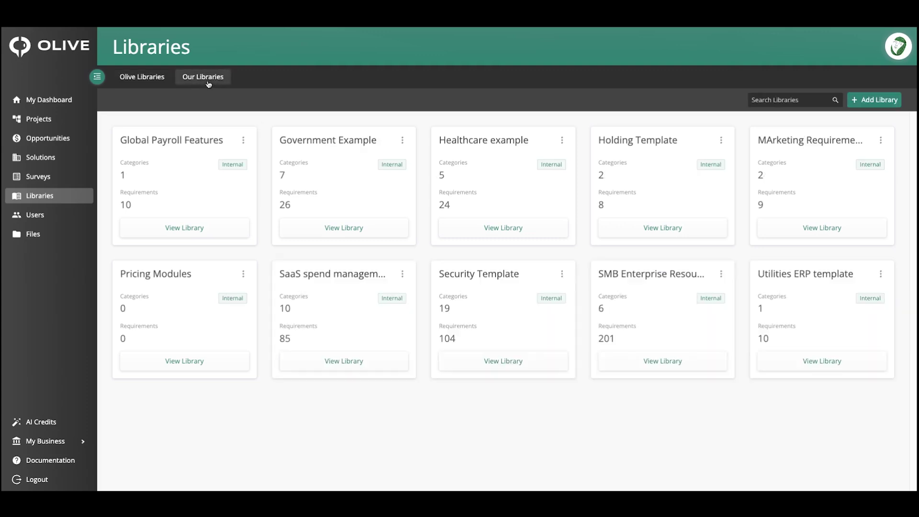
{"action": "left_click", "coordinate": [806, 229]}
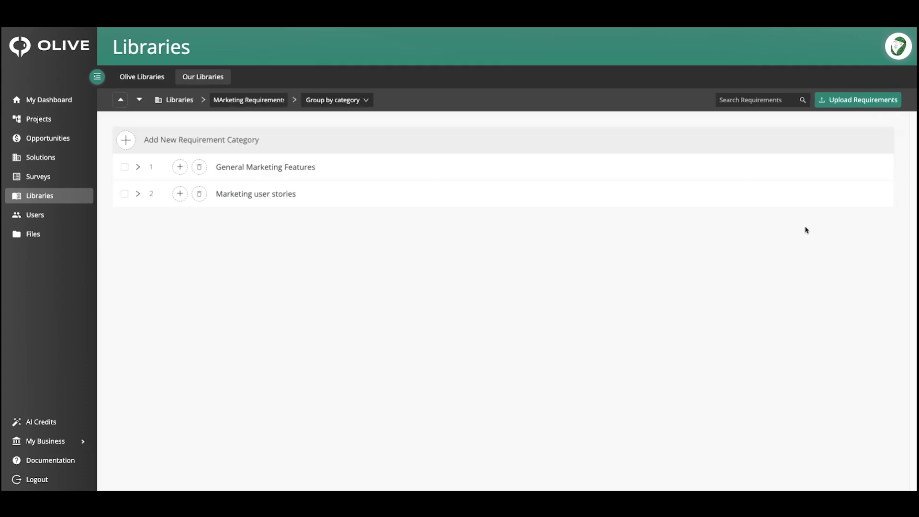
{"action": "left_click", "coordinate": [158, 170]}
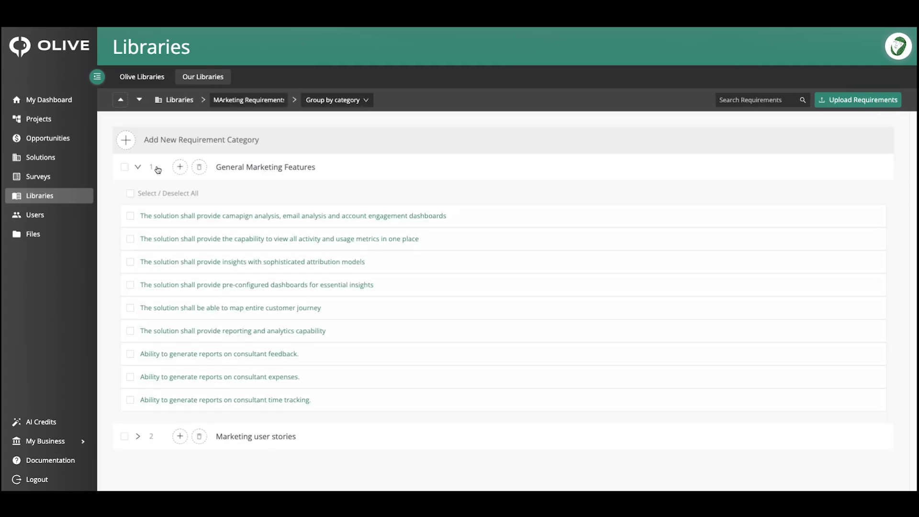
{"action": "left_click", "coordinate": [158, 169]}
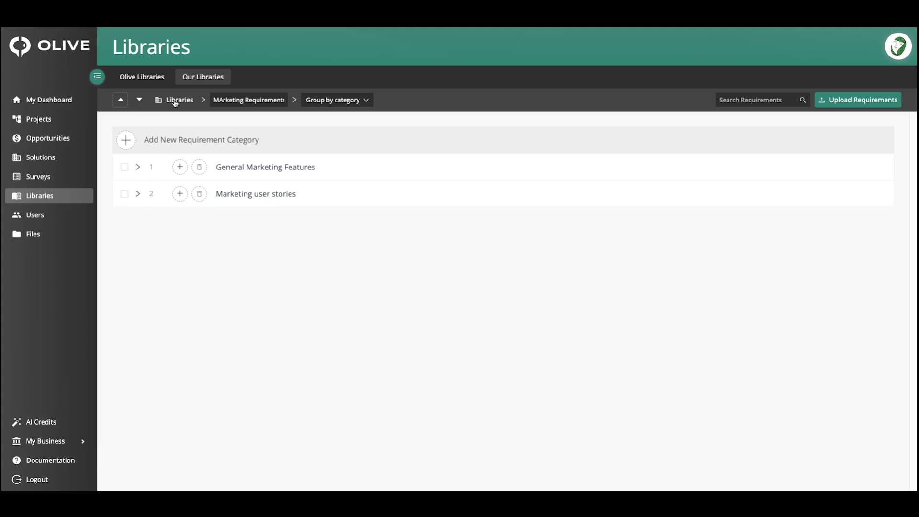
{"action": "left_click", "coordinate": [167, 101]}
{"action": "left_click", "coordinate": [183, 84]}
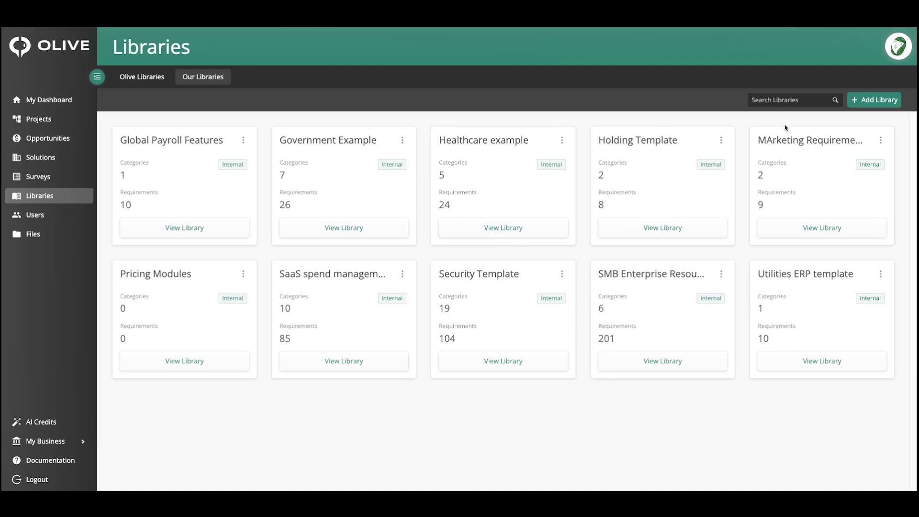
Examine the actions available for the internal MArketing Requirements and Security Template libraries and Olive's Customer Relationship library
{"action": "left_click", "coordinate": [880, 141]}
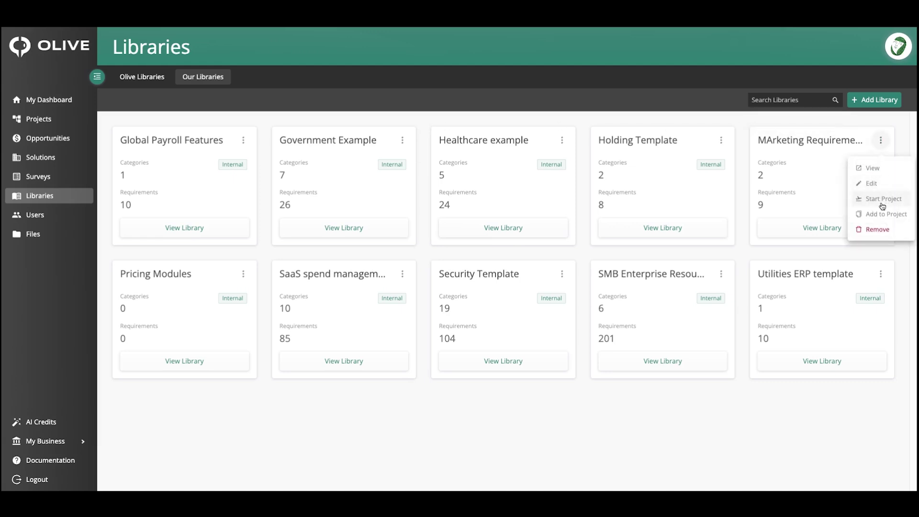
{"action": "left_click", "coordinate": [136, 93]}
{"action": "left_click", "coordinate": [138, 75]}
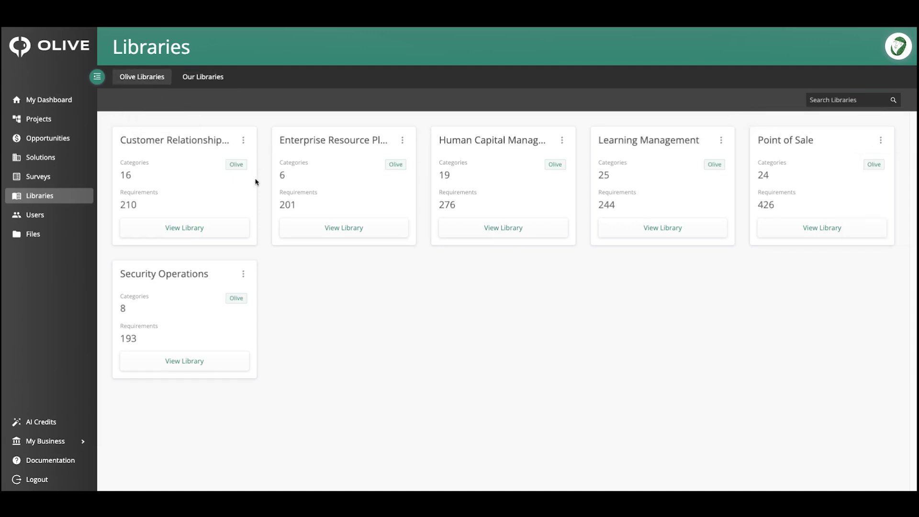
{"action": "left_click", "coordinate": [243, 140]}
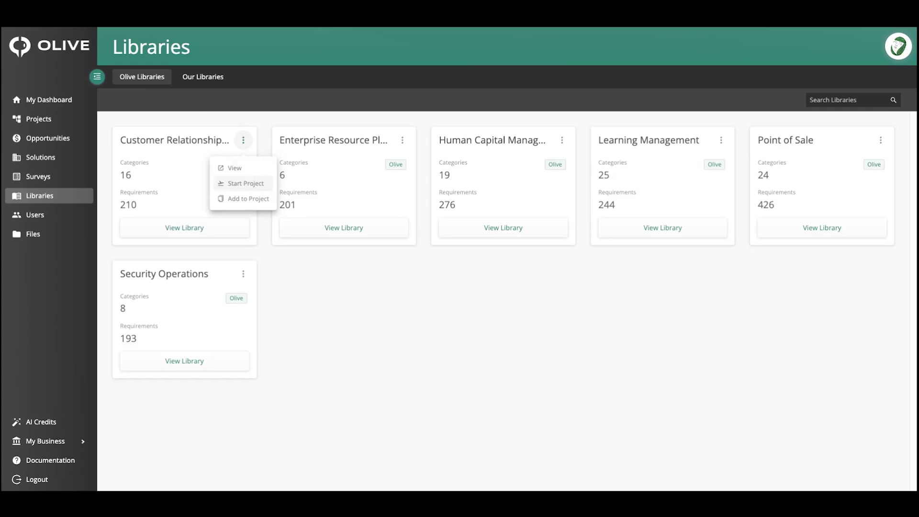
{"action": "left_click", "coordinate": [279, 129]}
{"action": "left_click", "coordinate": [196, 73]}
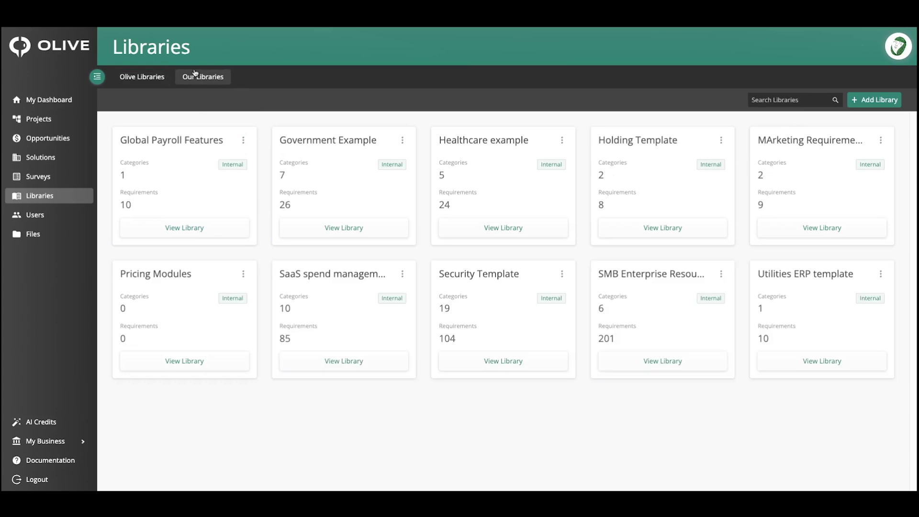
{"action": "left_click", "coordinate": [564, 274]}
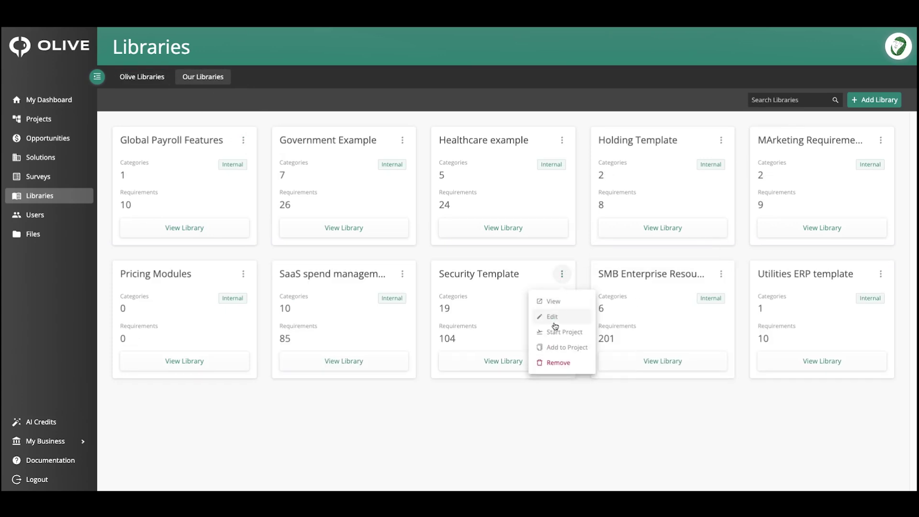
{"action": "left_click", "coordinate": [478, 431]}
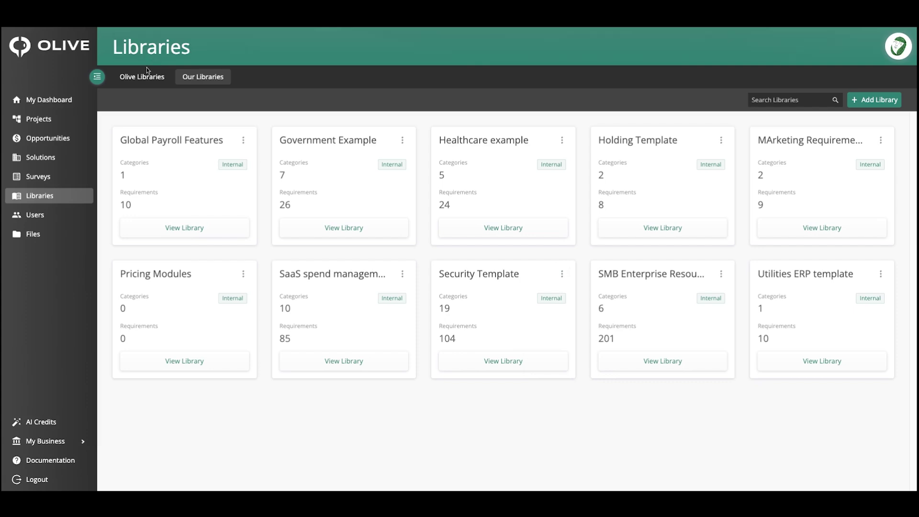
{"action": "left_click", "coordinate": [148, 81]}
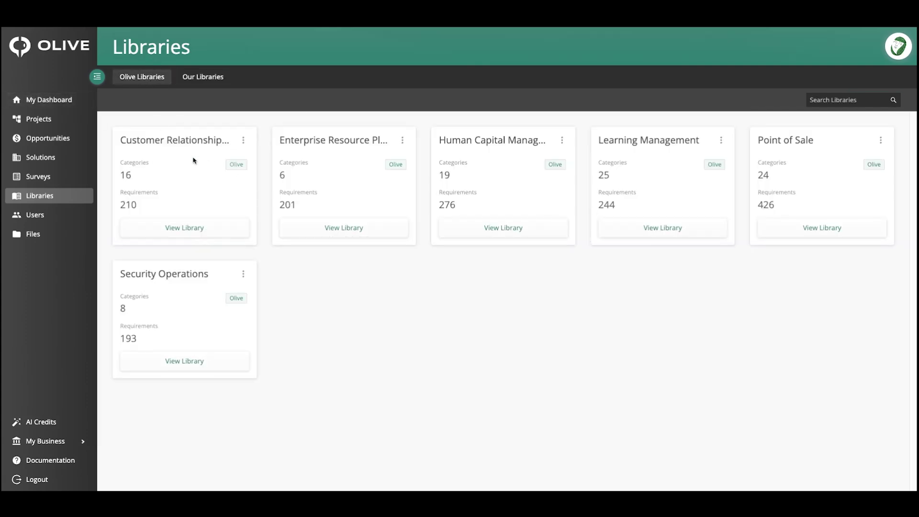
Open the requirements of the e-commerce personalization evaluation project
{"action": "left_click", "coordinate": [39, 119]}
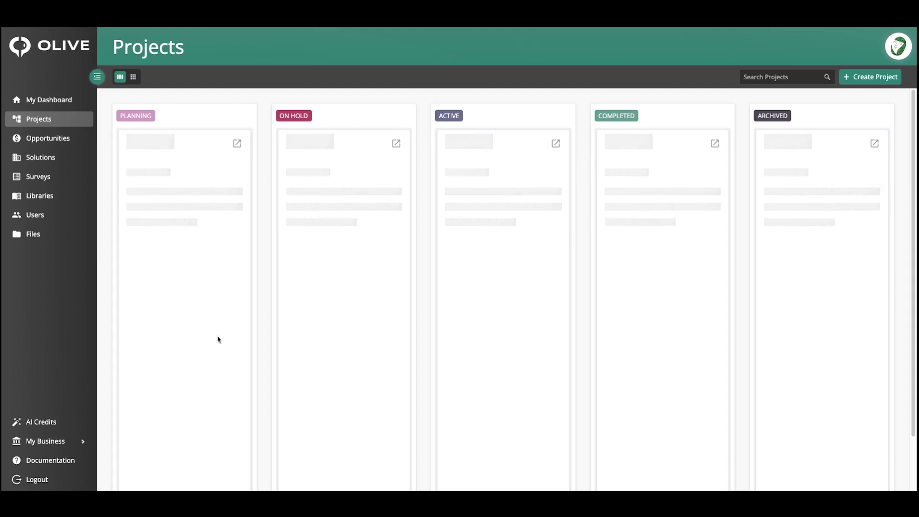
{"action": "left_click", "coordinate": [228, 149]}
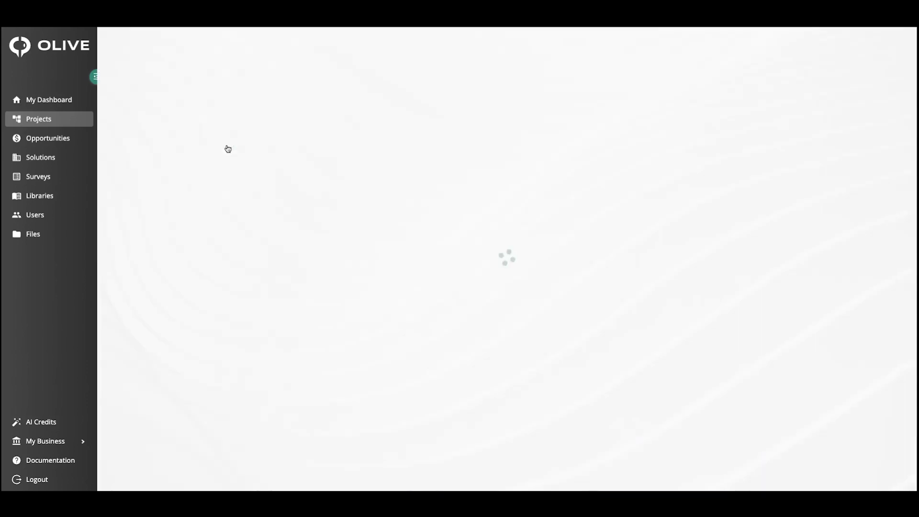
{"action": "left_click", "coordinate": [267, 77]}
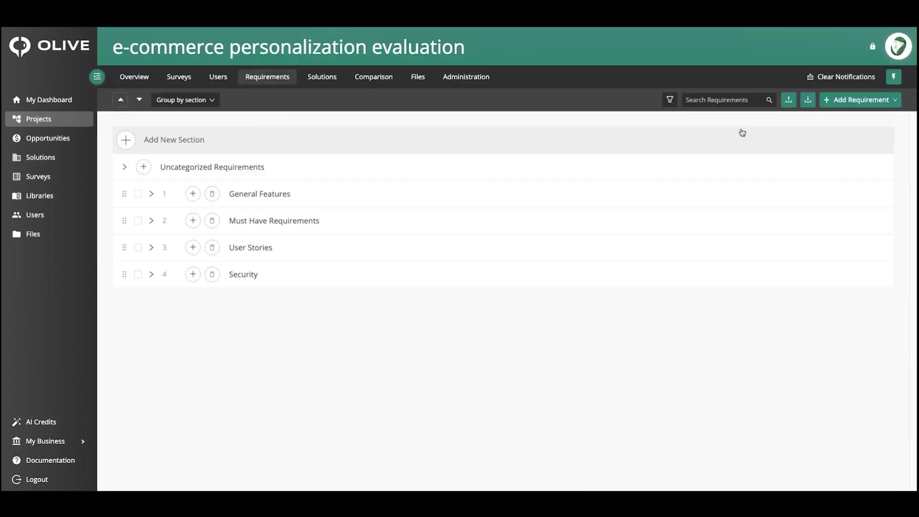
Start adding requirements from a library, search for "marketing" and open the MArketing Requirements library
{"action": "left_click", "coordinate": [836, 103]}
{"action": "left_click_drag", "start_coordinate": [834, 164], "coordinate": [814, 141]}
{"action": "left_click", "coordinate": [819, 141]}
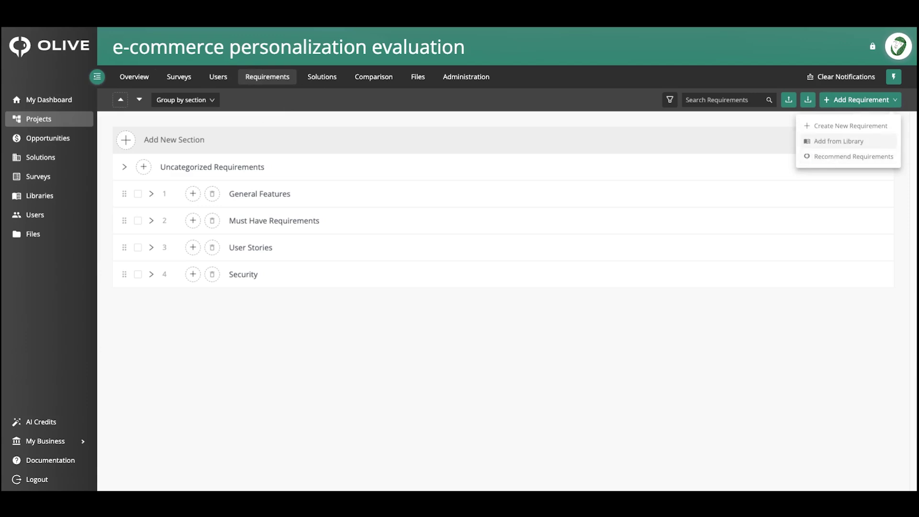
{"action": "left_click", "coordinate": [765, 80]}
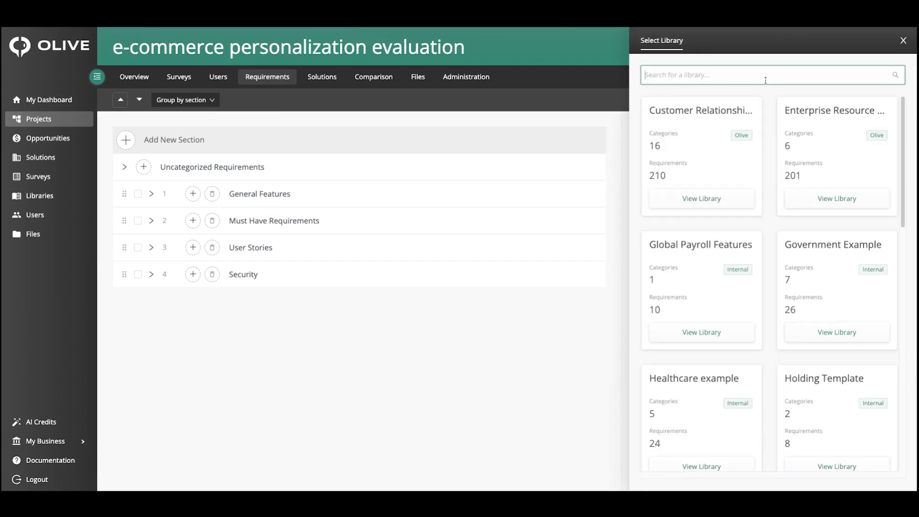
{"action": "type", "text": "marketing"}
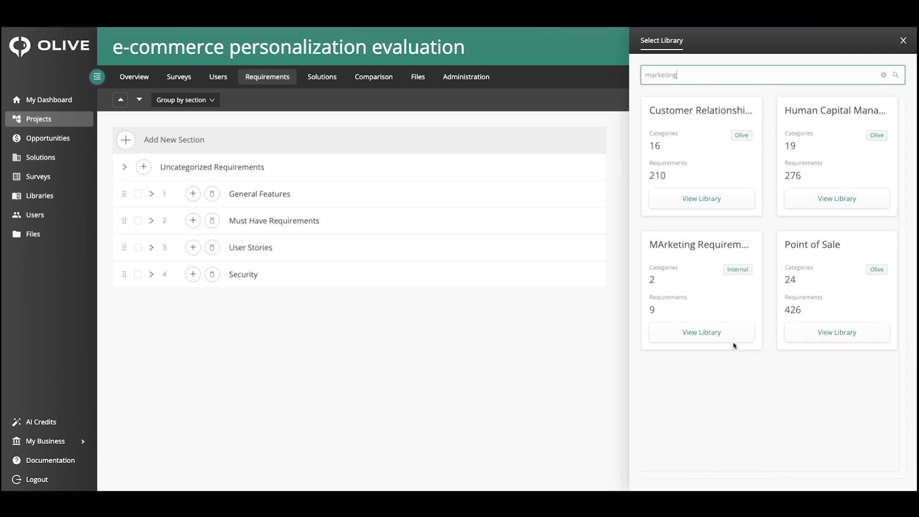
{"action": "left_click", "coordinate": [718, 332]}
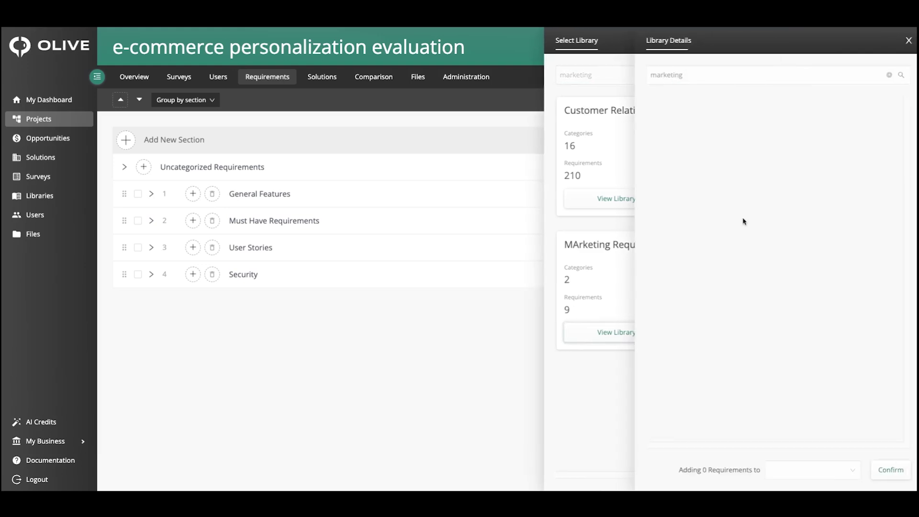
Clear the requirement search and add all nine General Marketing Features requirements to the project's General Features section
{"action": "left_click", "coordinate": [884, 76]}
{"action": "left_click", "coordinate": [657, 117]}
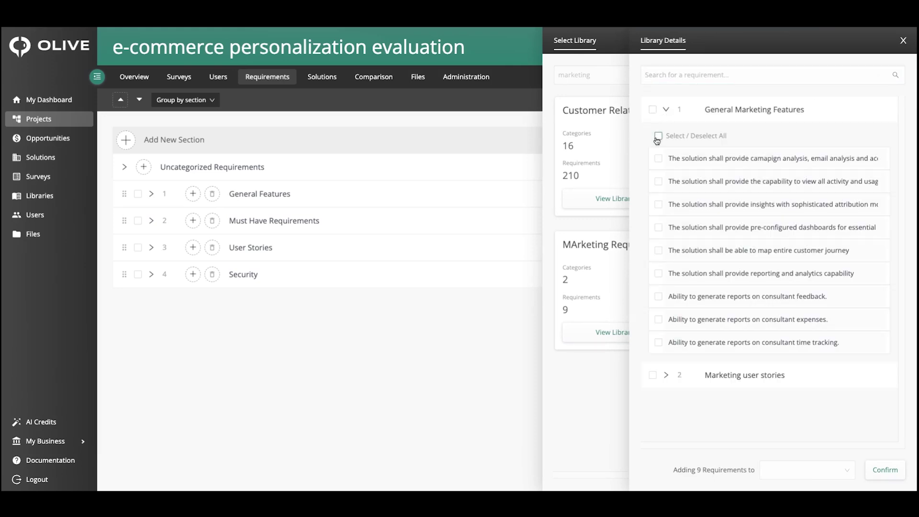
{"action": "left_click", "coordinate": [658, 136]}
{"action": "left_click", "coordinate": [823, 470]}
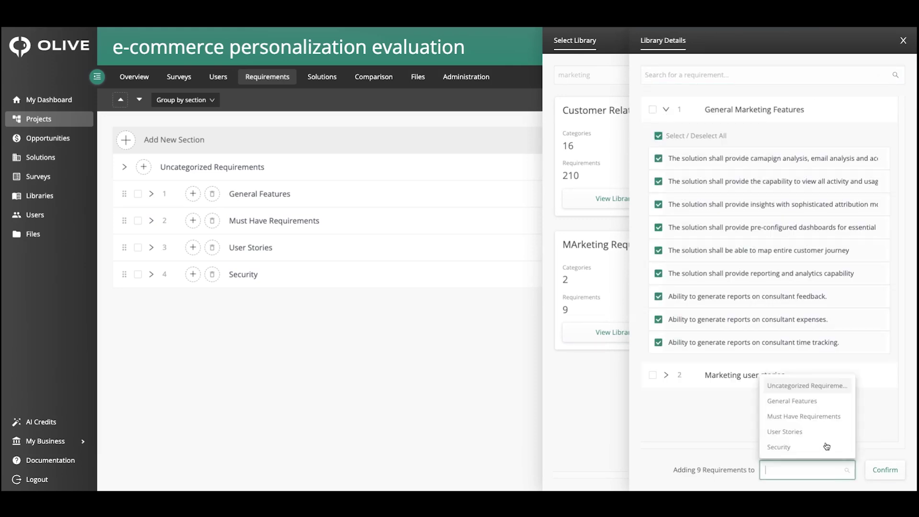
{"action": "left_click", "coordinate": [813, 402]}
{"action": "left_click", "coordinate": [872, 474]}
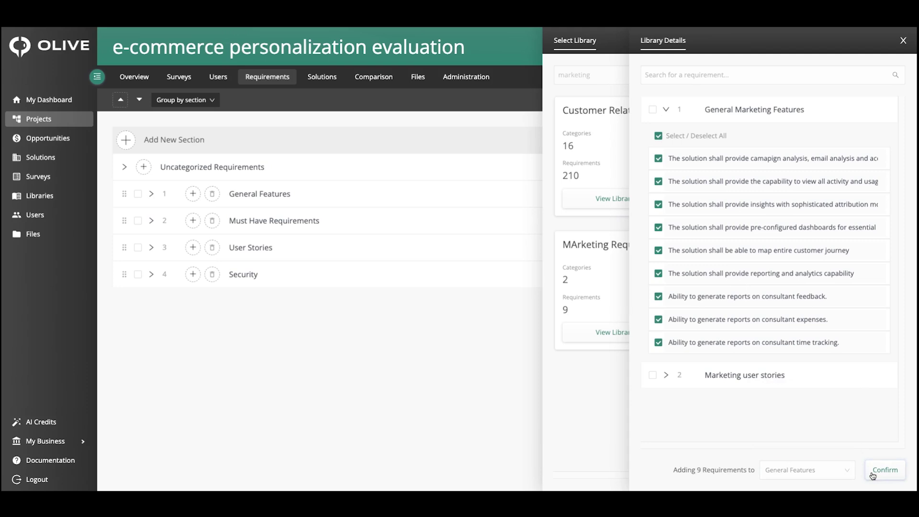
Expand the project's General Features section and close the library details and library selection
{"action": "left_click", "coordinate": [893, 52]}
{"action": "left_click", "coordinate": [151, 193]}
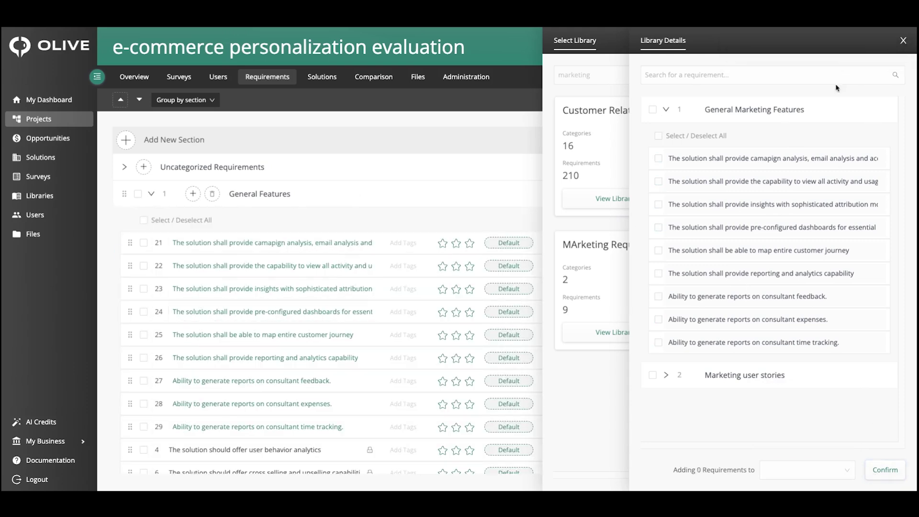
{"action": "left_click", "coordinate": [903, 41]}
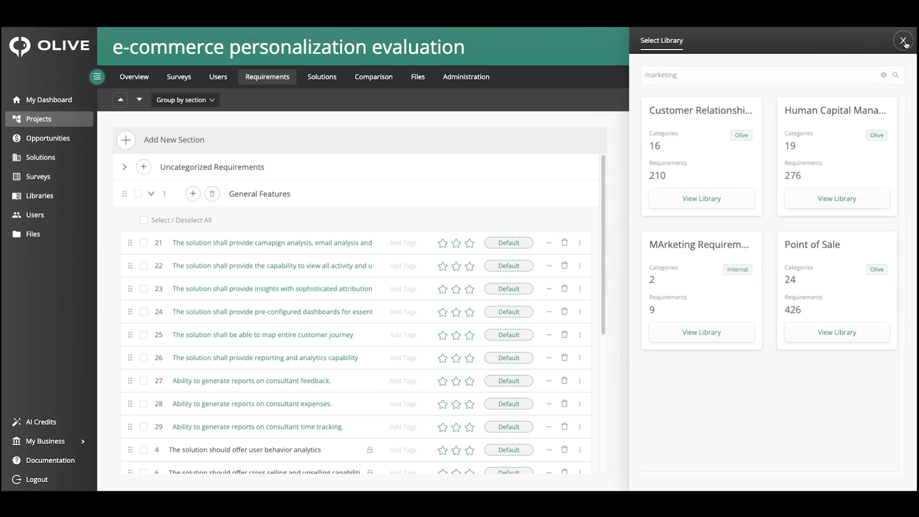
{"action": "left_click", "coordinate": [903, 42]}
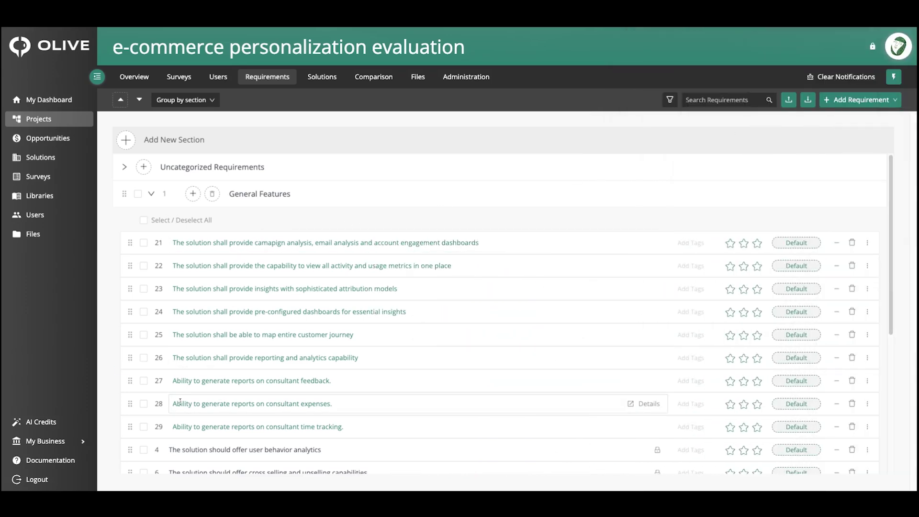
Add the user behavior analytics, cross selling and upselling, and chatbot support requirements to the MArketing Requirements library's Marketing user stories category
{"action": "scroll", "coordinate": [216, 402], "scroll_direction": "down", "scroll_amount": 4}
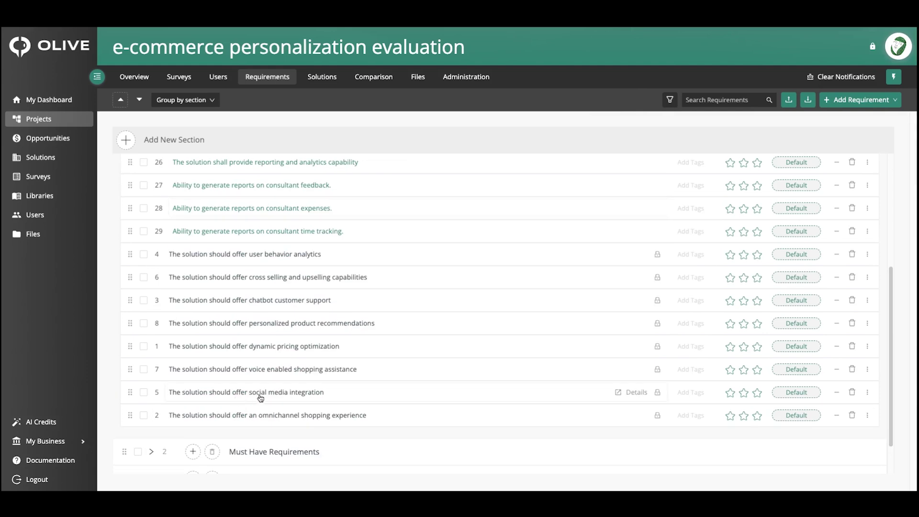
{"action": "left_click", "coordinate": [144, 254]}
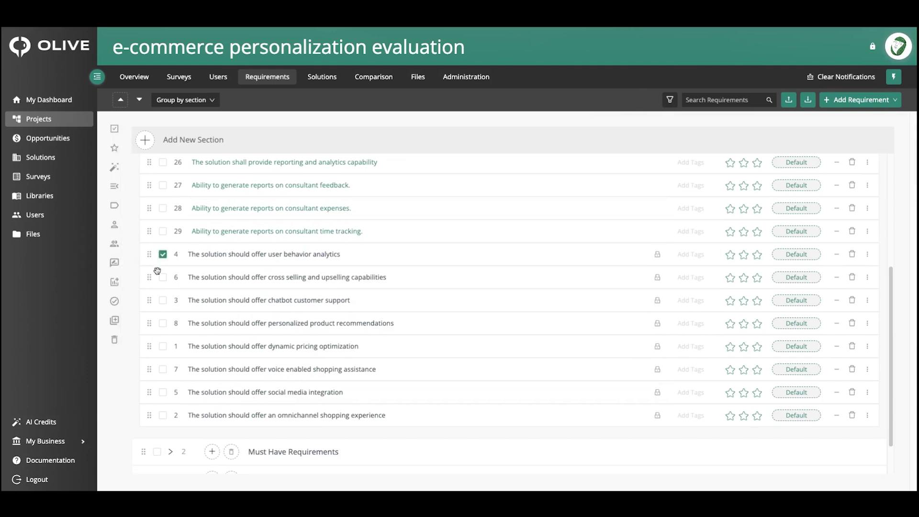
{"action": "left_click", "coordinate": [163, 277]}
{"action": "left_click", "coordinate": [163, 300]}
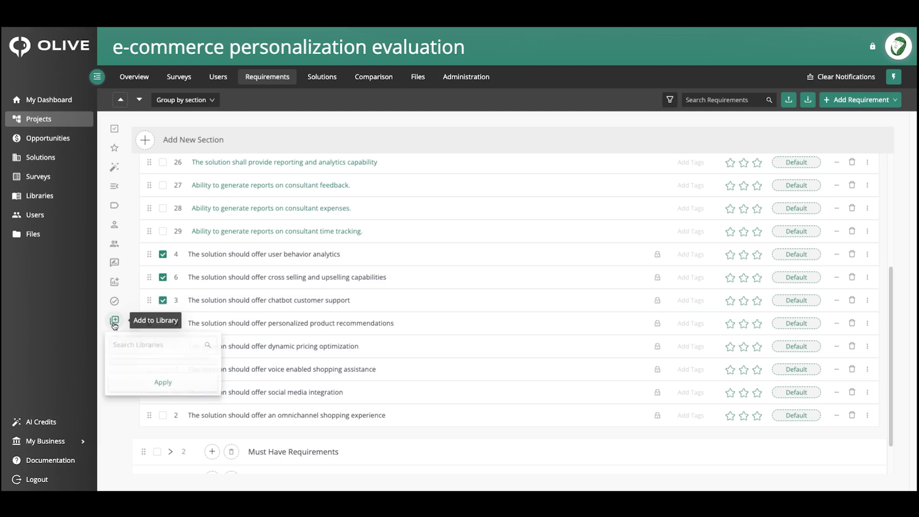
{"action": "left_click", "coordinate": [114, 323]}
{"action": "mouse_move", "coordinate": [151, 207]}
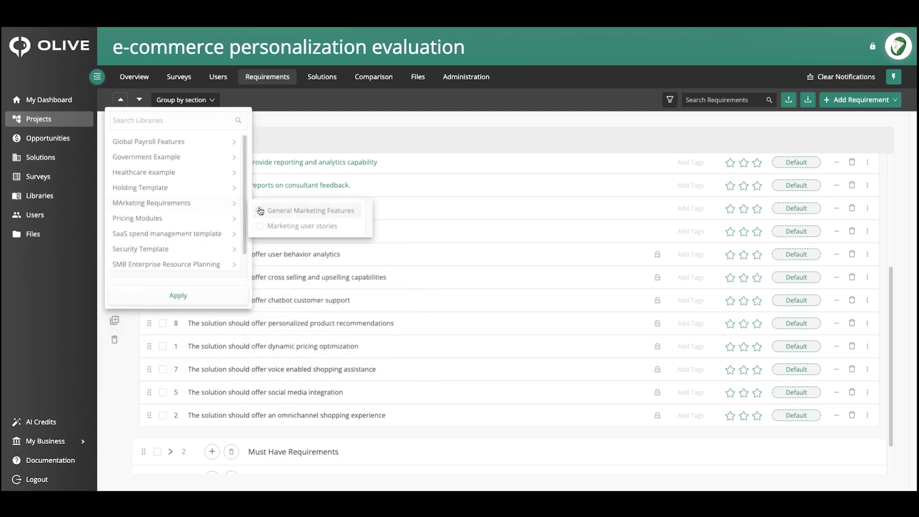
{"action": "left_click", "coordinate": [259, 226]}
{"action": "left_click", "coordinate": [182, 300]}
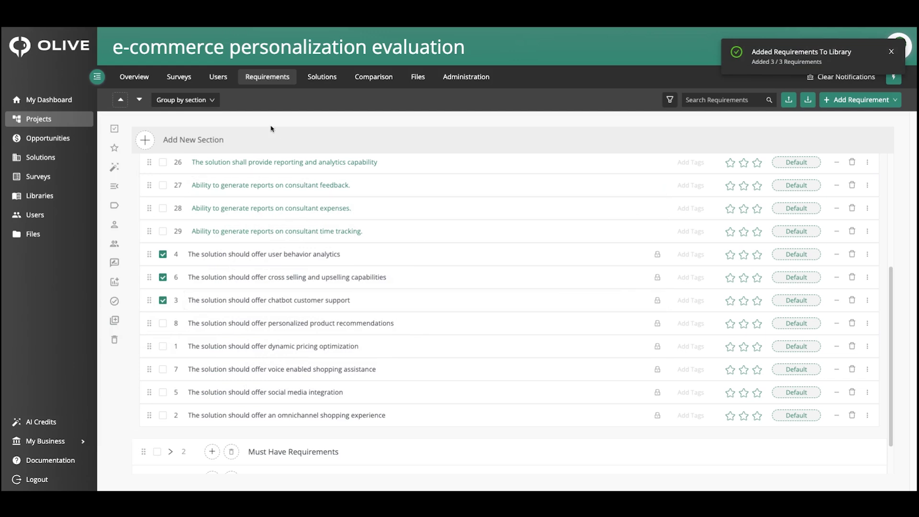